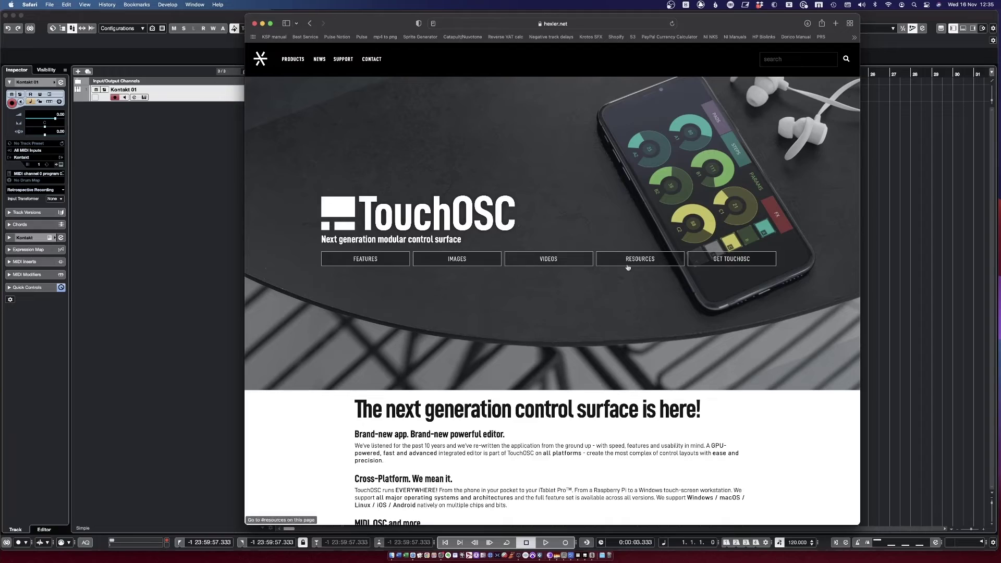
# - Scroll the TouchOSC page to the footer and back up to the Bridge MAC/WINDOWS downloads
pyautogui.scroll(-15, 677, 292)
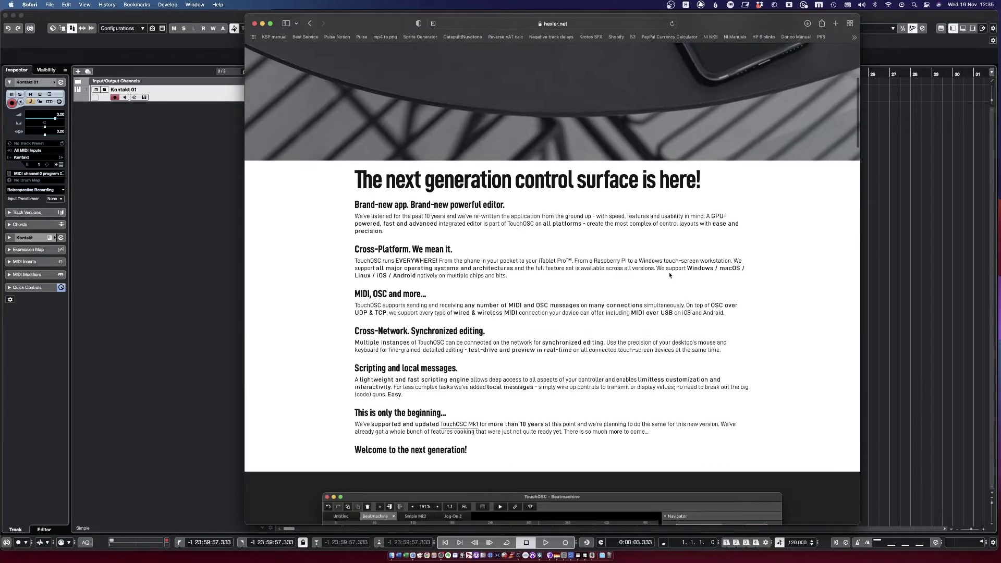
pyautogui.scroll(-20, 667, 270)
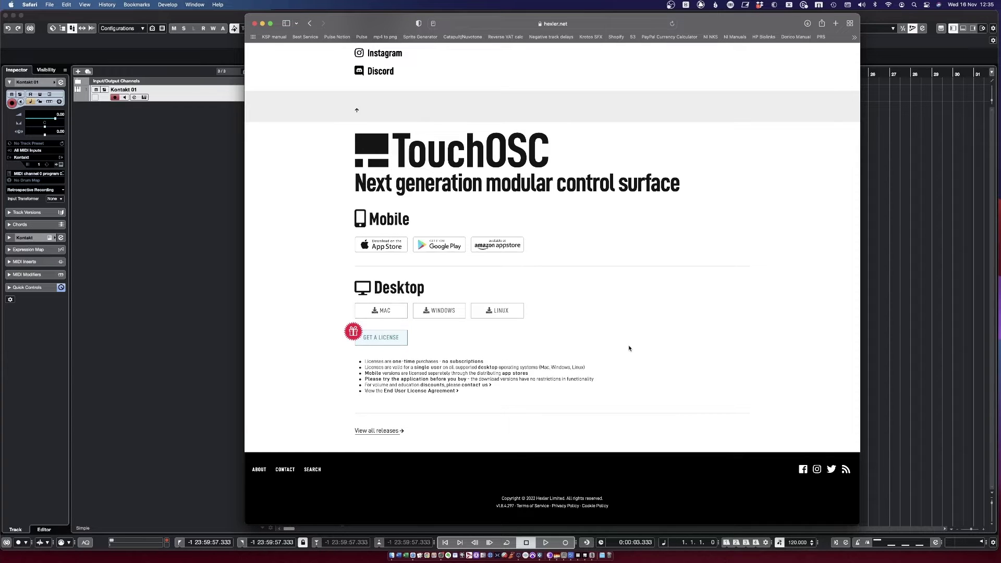
pyautogui.scroll(6, 629, 348)
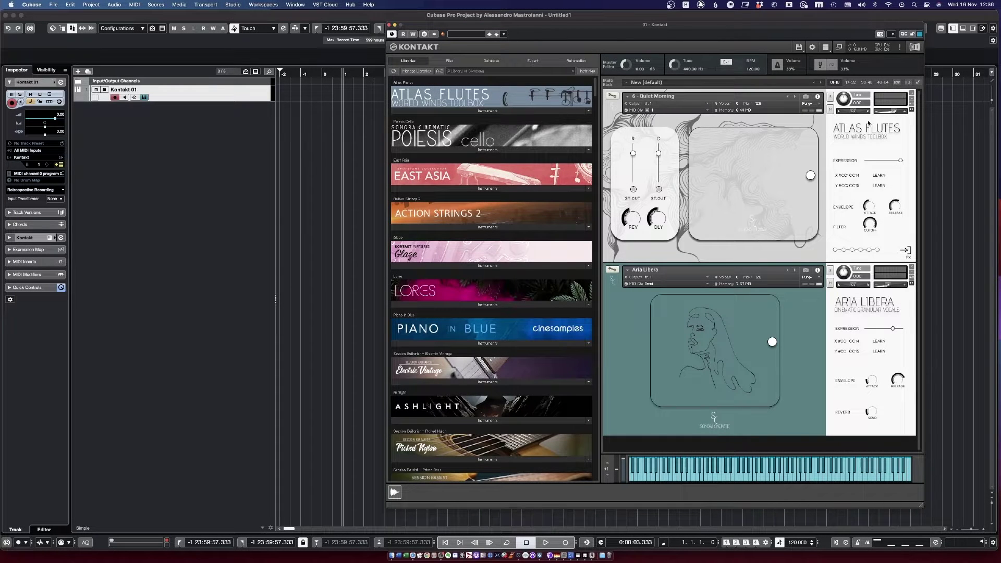
# - Drag Aria Libera's XY pad point up and to the left in Kontakt
pyautogui.moveTo(772, 341); pyautogui.dragTo(720, 342)
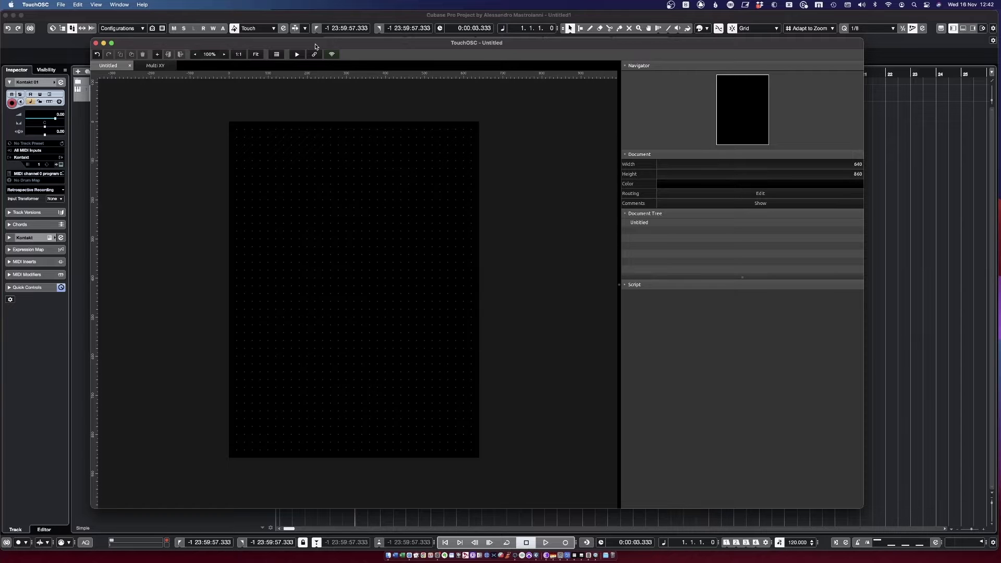
pyautogui.click(686, 5)
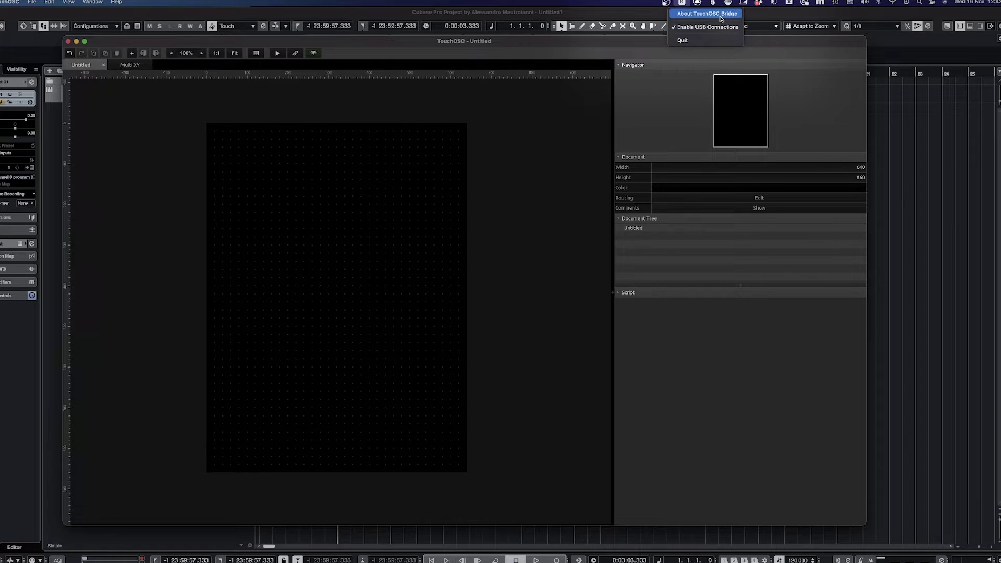
pyautogui.press('Escape')
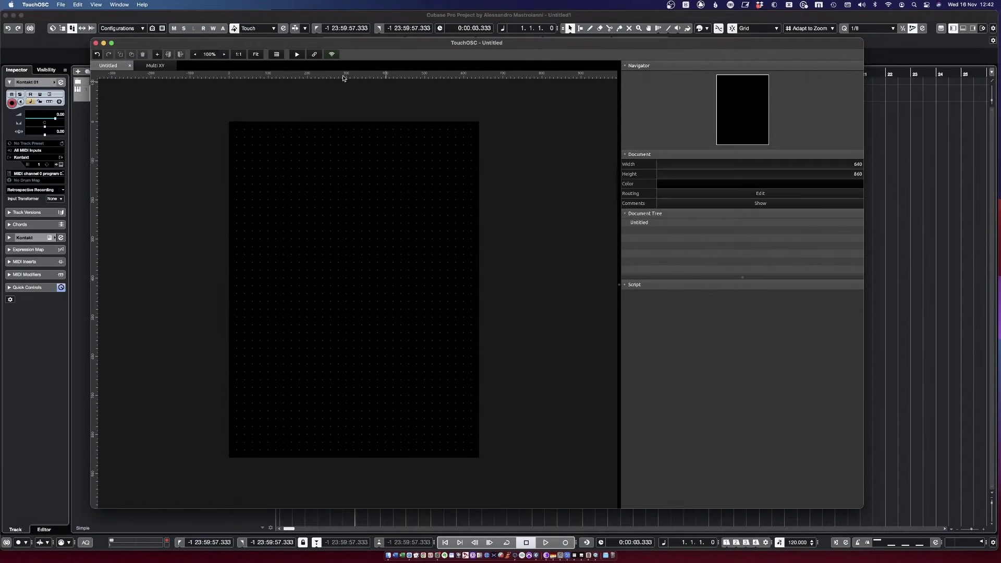
pyautogui.click(315, 55)
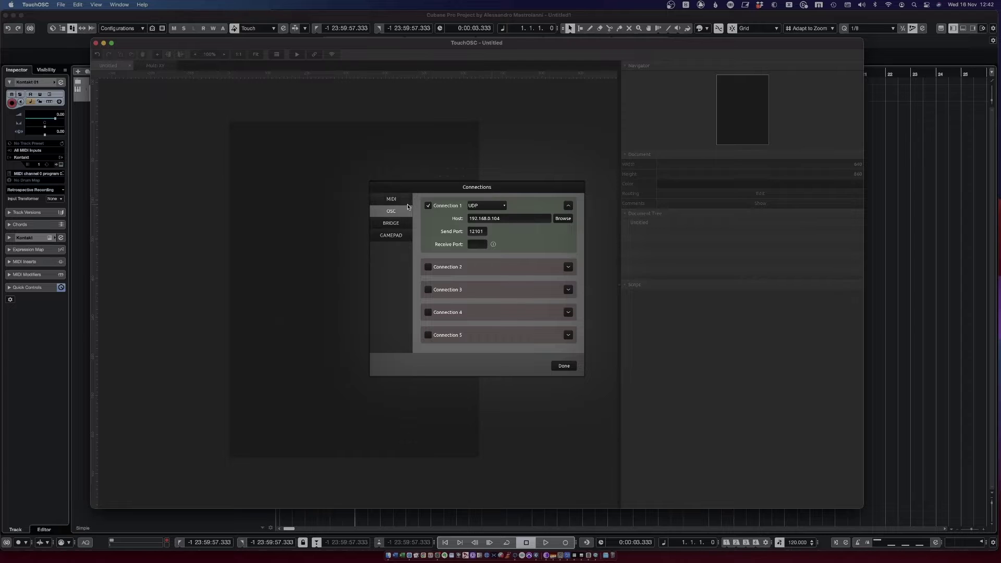
pyautogui.click(401, 201)
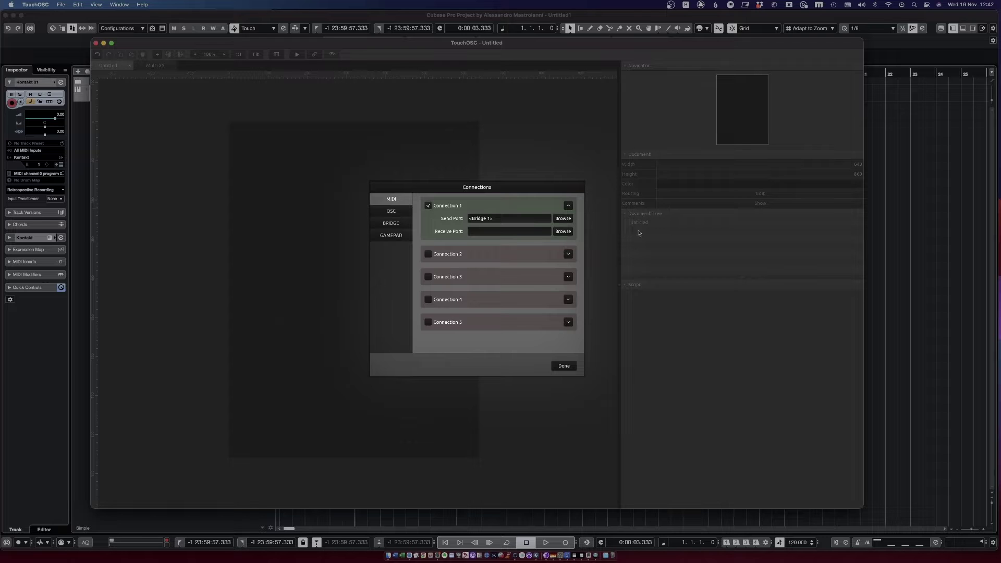
pyautogui.click(568, 221)
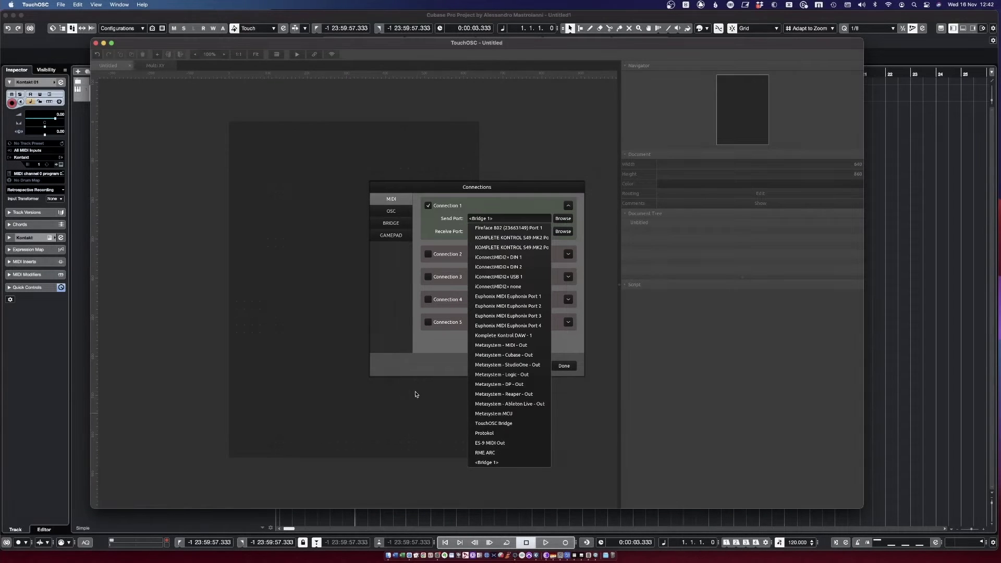
pyautogui.click(418, 343)
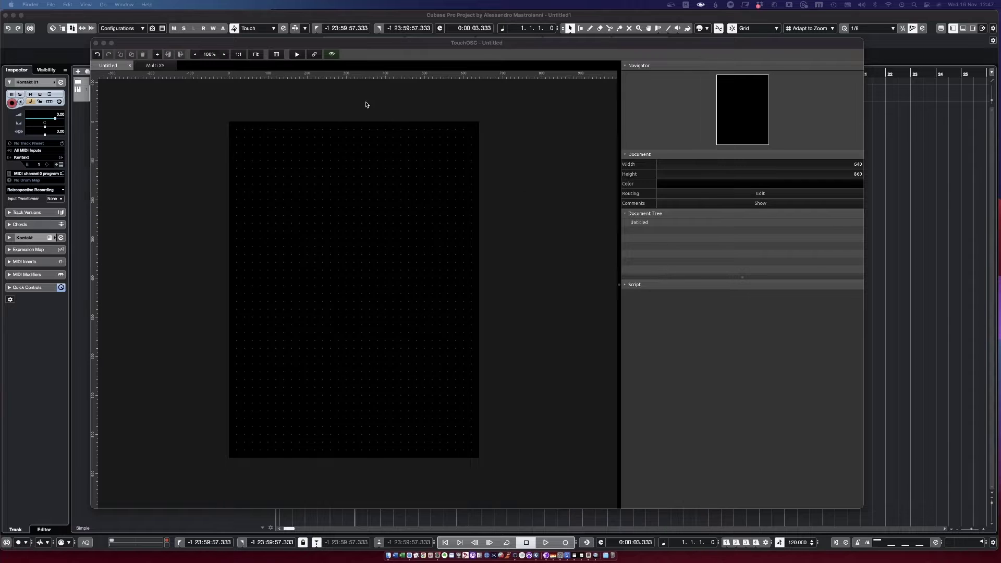
pyautogui.click(366, 104)
pyautogui.click(332, 54)
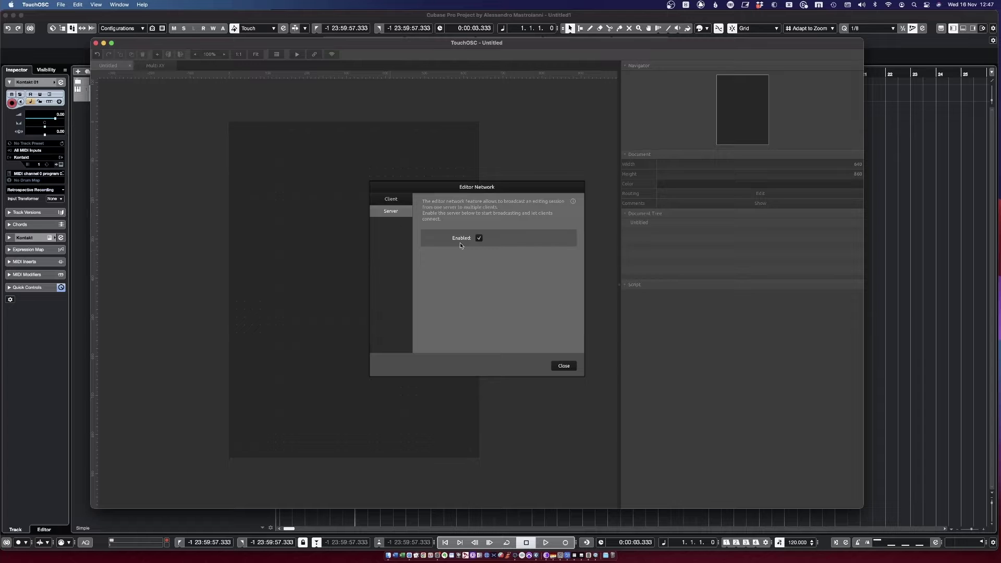
pyautogui.click(564, 366)
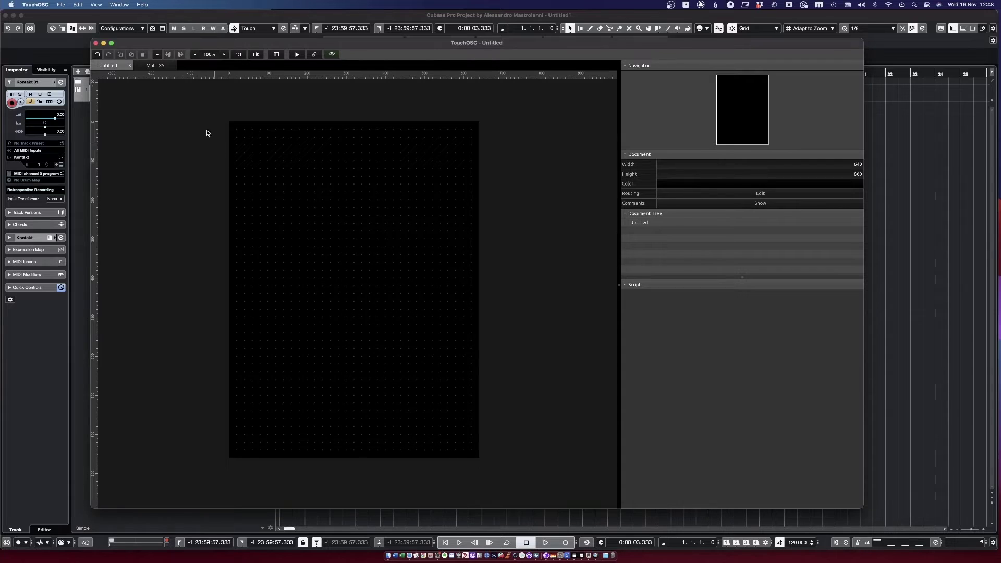
# - Load the Help > Examples > Multi XY layout and enter its multixy pad group
pyautogui.click(142, 4)
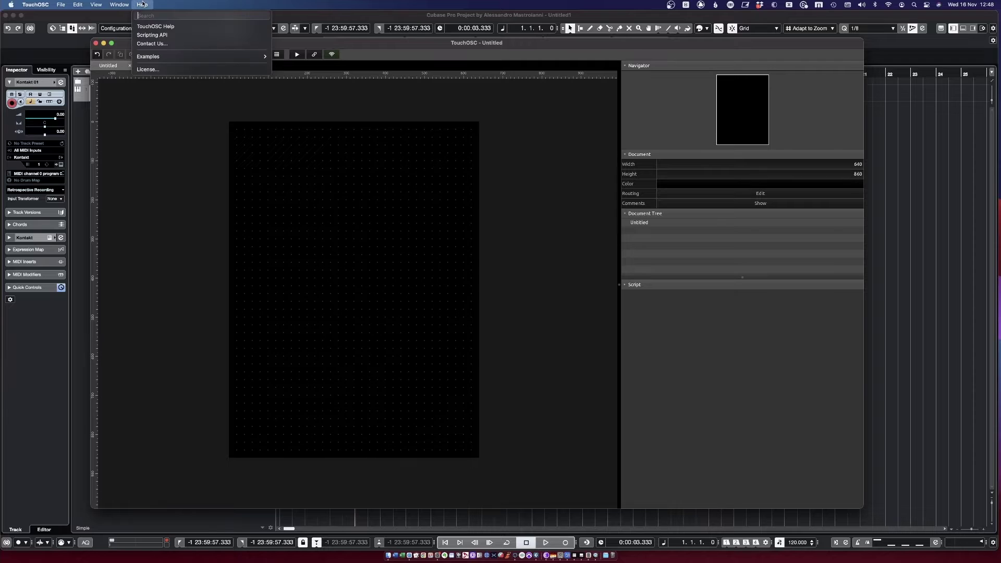
pyautogui.moveTo(167, 62)
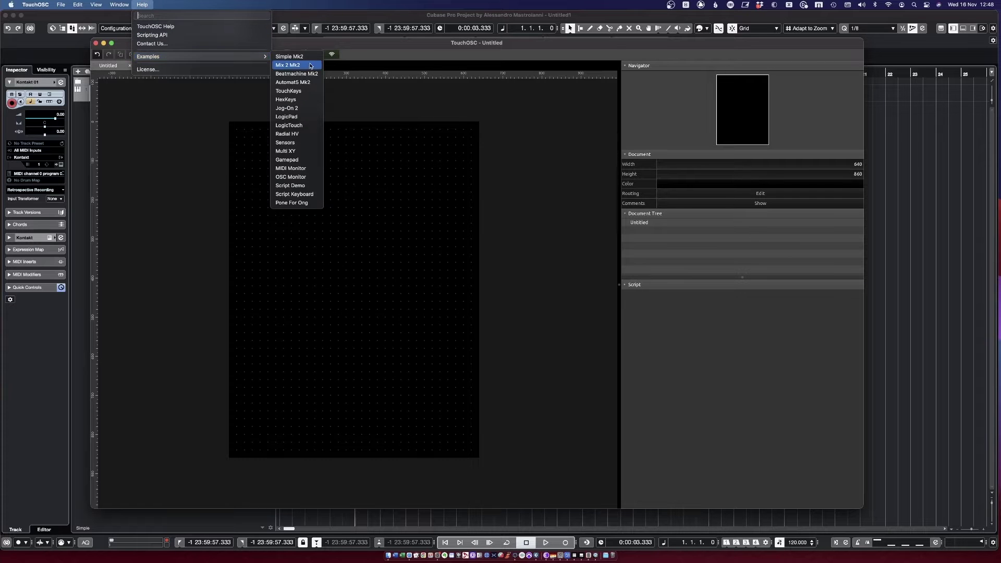
pyautogui.click(310, 152)
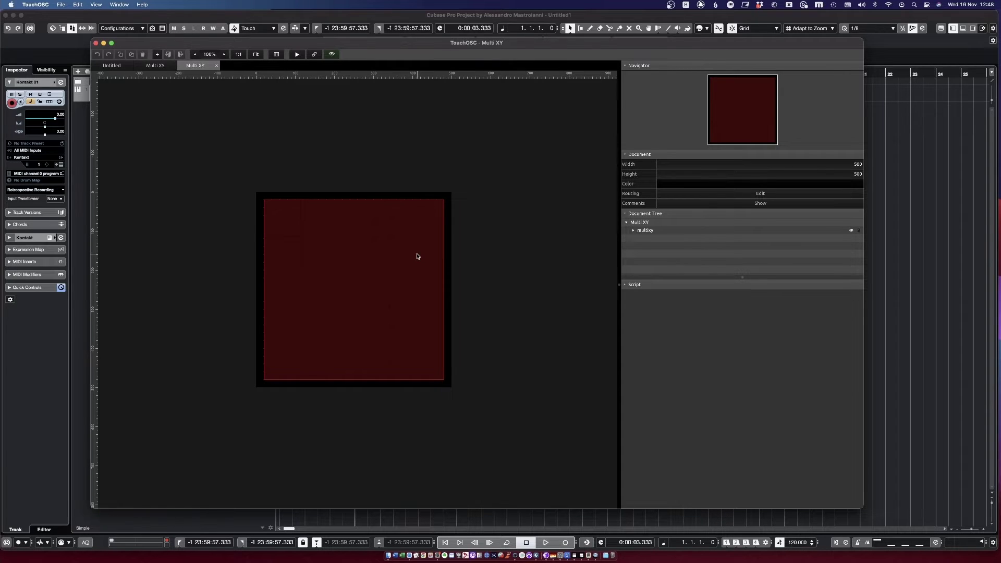
pyautogui.click(359, 333)
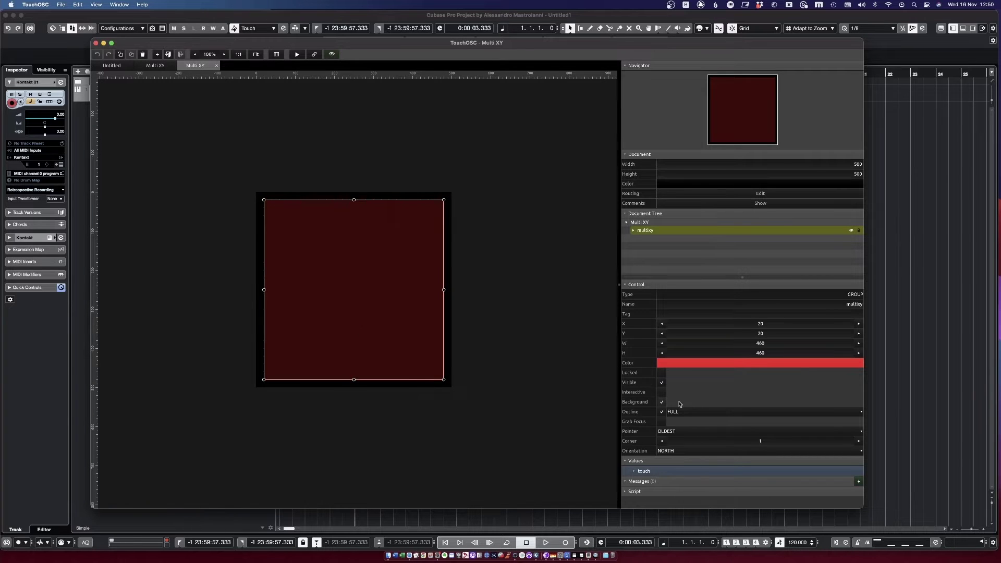
pyautogui.doubleClick(376, 314)
# - Select the first XY pad and collapse its x, y and touch control-change messages
pyautogui.click(377, 314)
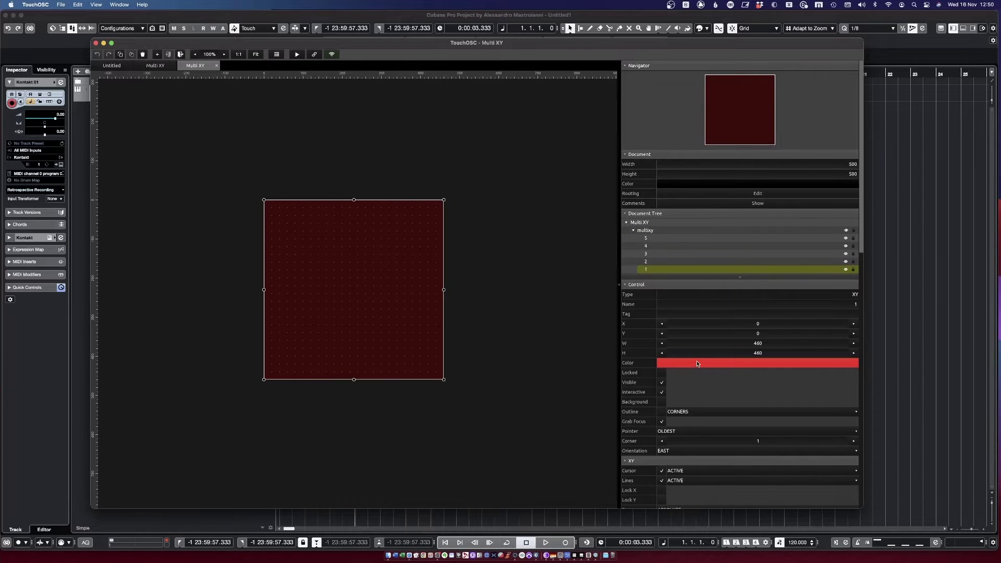
pyautogui.scroll(-8, 749, 381)
pyautogui.scroll(-2, 749, 382)
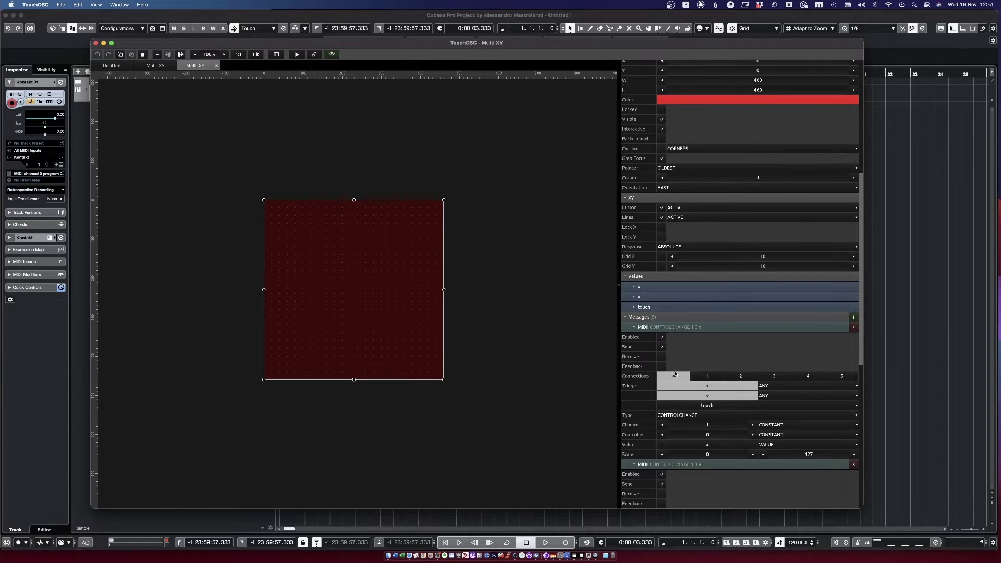
pyautogui.scroll(-7, 675, 373)
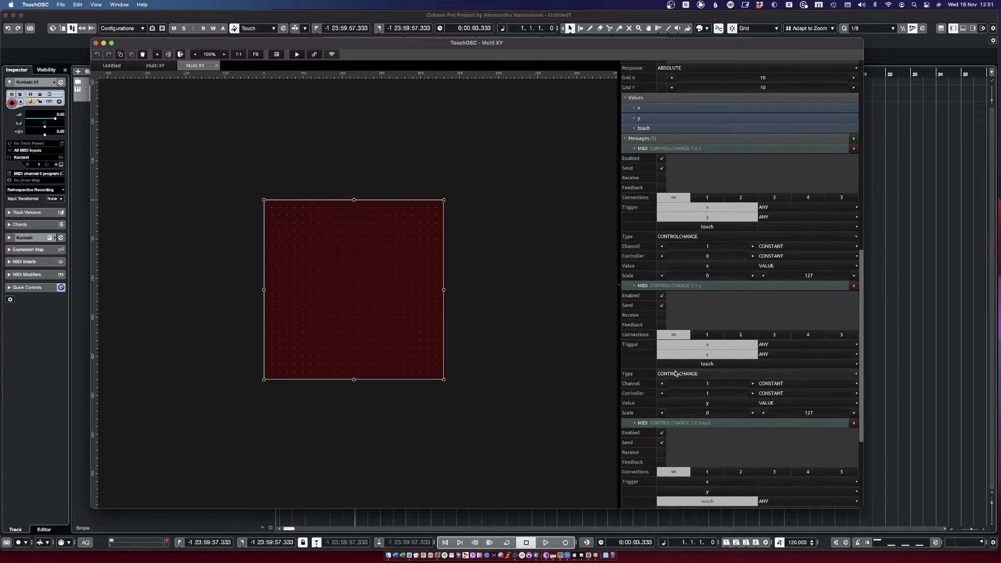
pyautogui.click(634, 148)
pyautogui.click(634, 254)
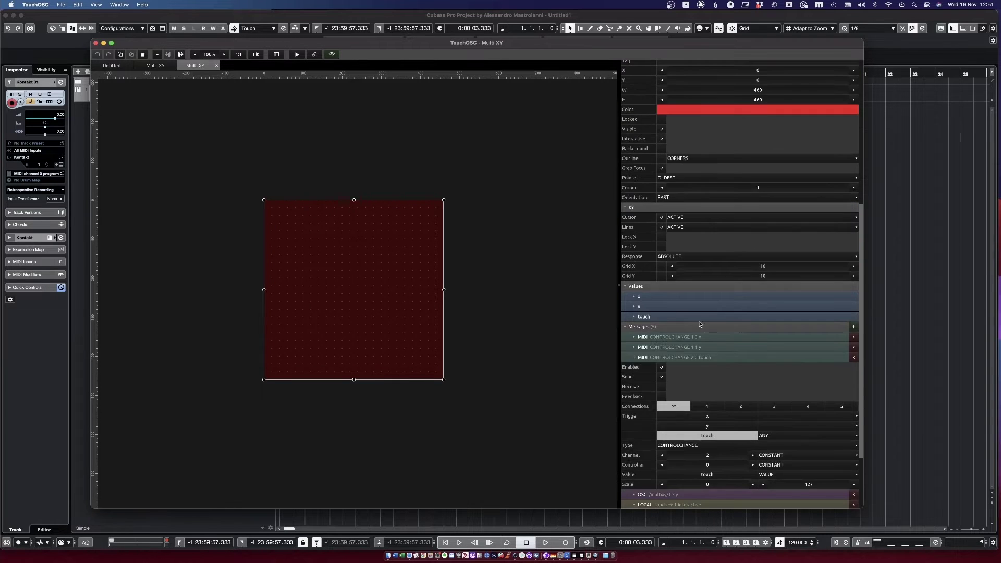
pyautogui.click(692, 358)
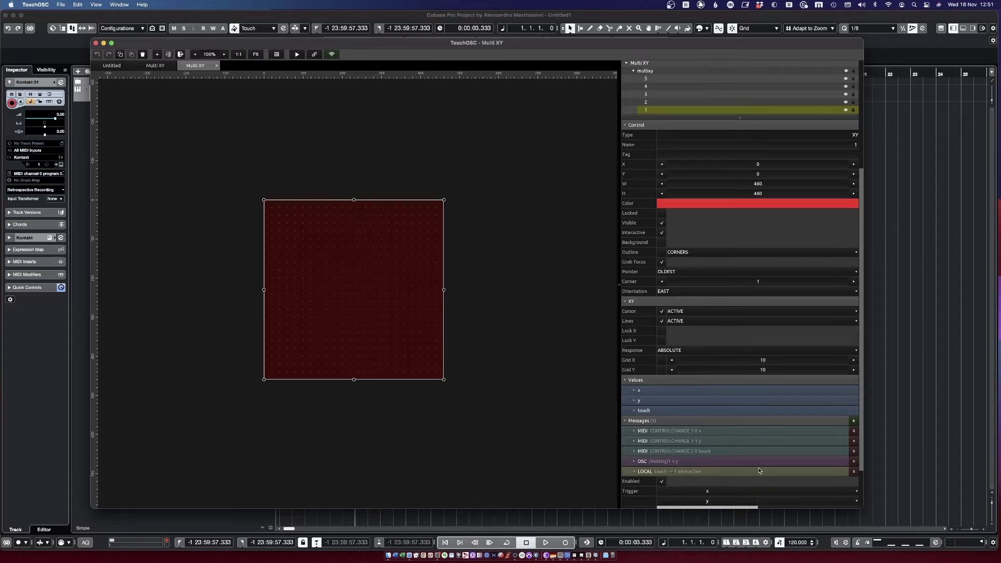
# - Delete the touch control-change, OSC x y and LOCAL messages from the pad
pyautogui.click(854, 452)
pyautogui.click(854, 452)
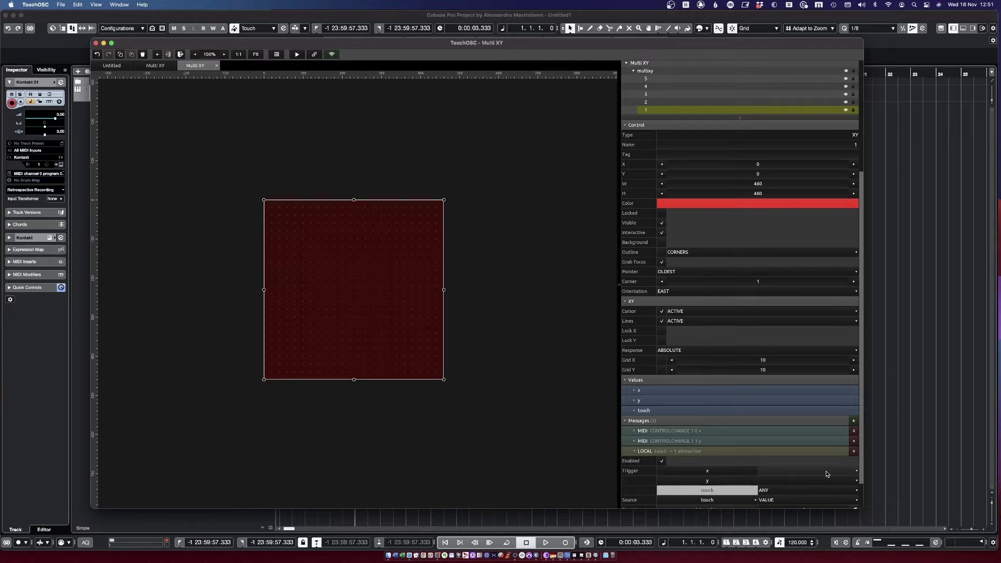
pyautogui.click(854, 452)
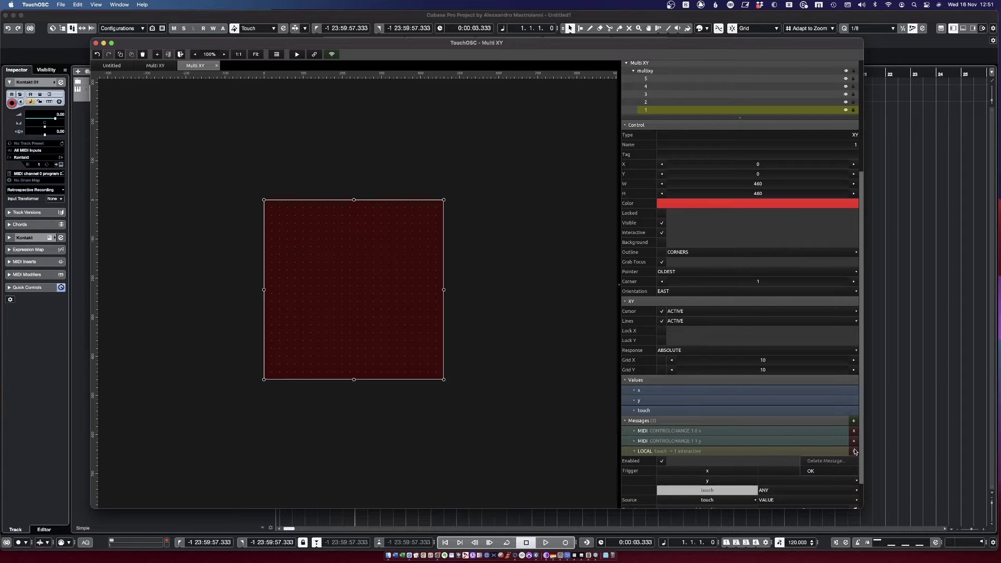
pyautogui.click(812, 471)
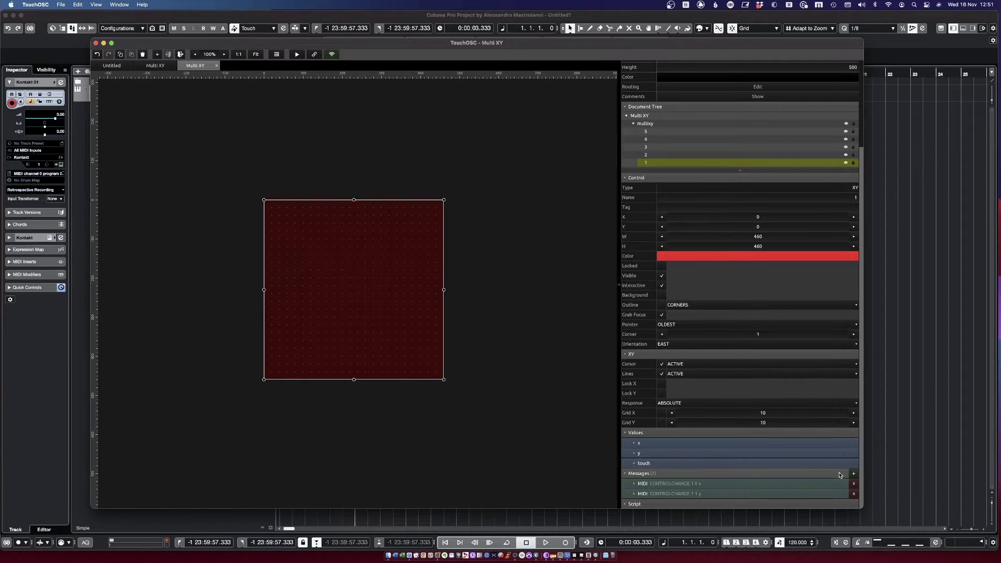
# - Expand the x and y CC message settings, then bring Cubase to the front
pyautogui.click(636, 485)
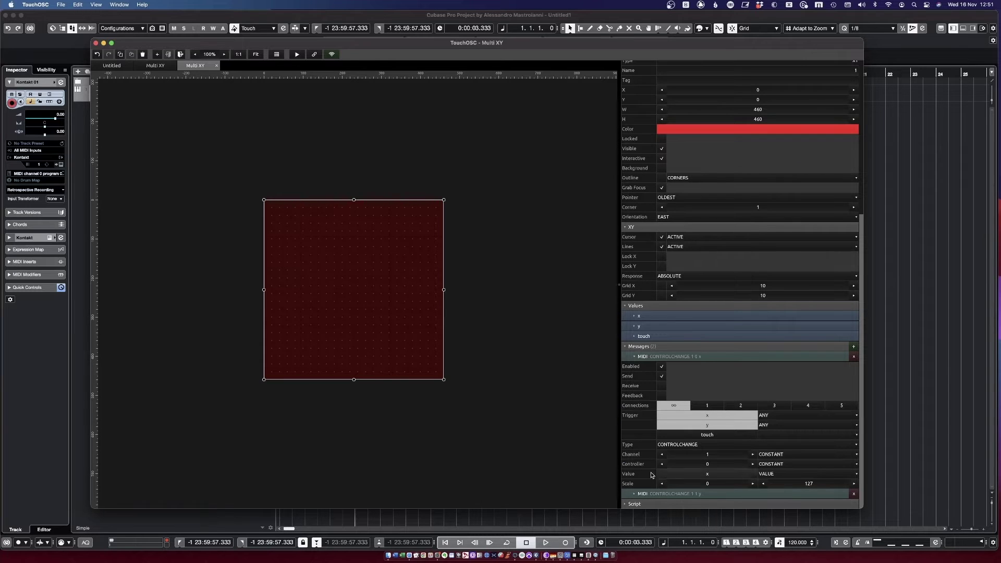
pyautogui.click(633, 494)
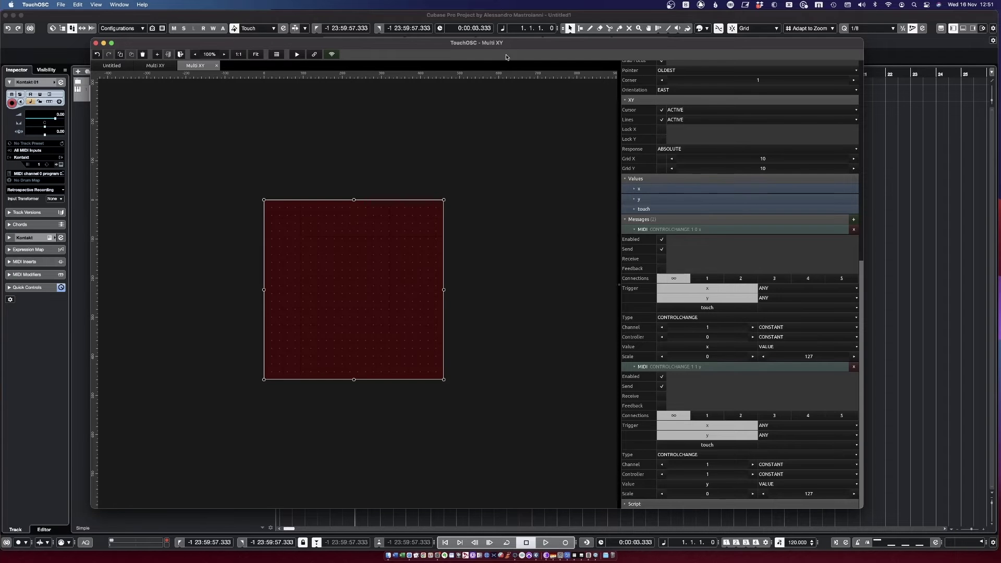
pyautogui.moveTo(503, 47); pyautogui.dragTo(650, 43)
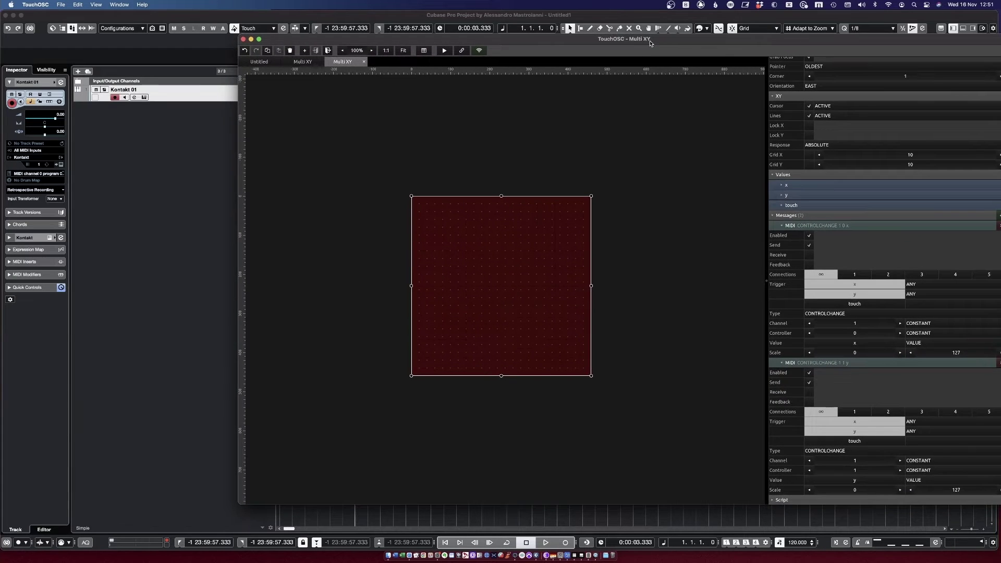
pyautogui.click(202, 246)
# - Open Kontakt from the track and set Atlas Flutes' X-CC and Y-CC to LEARN
pyautogui.click(145, 97)
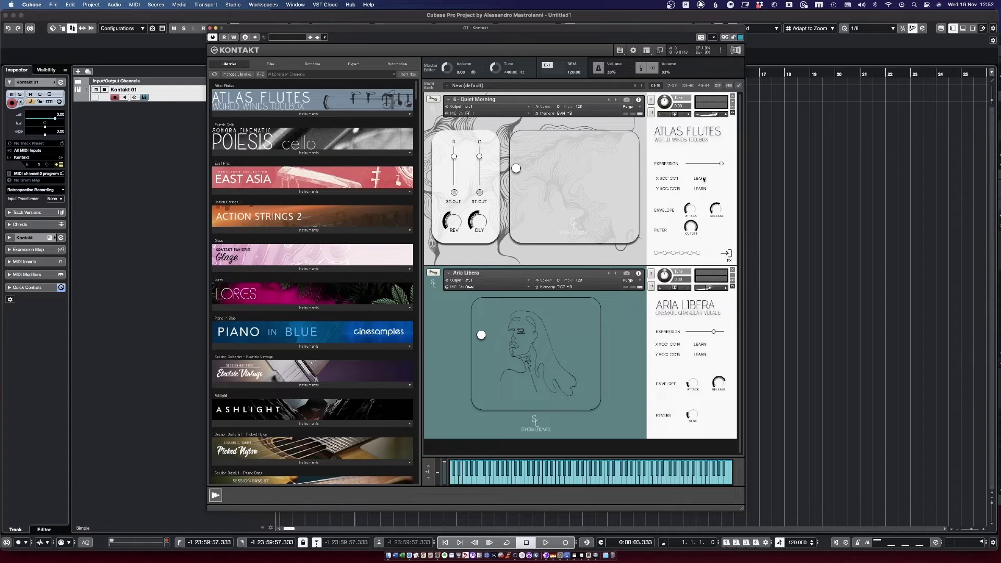
pyautogui.click(702, 179)
pyautogui.click(701, 189)
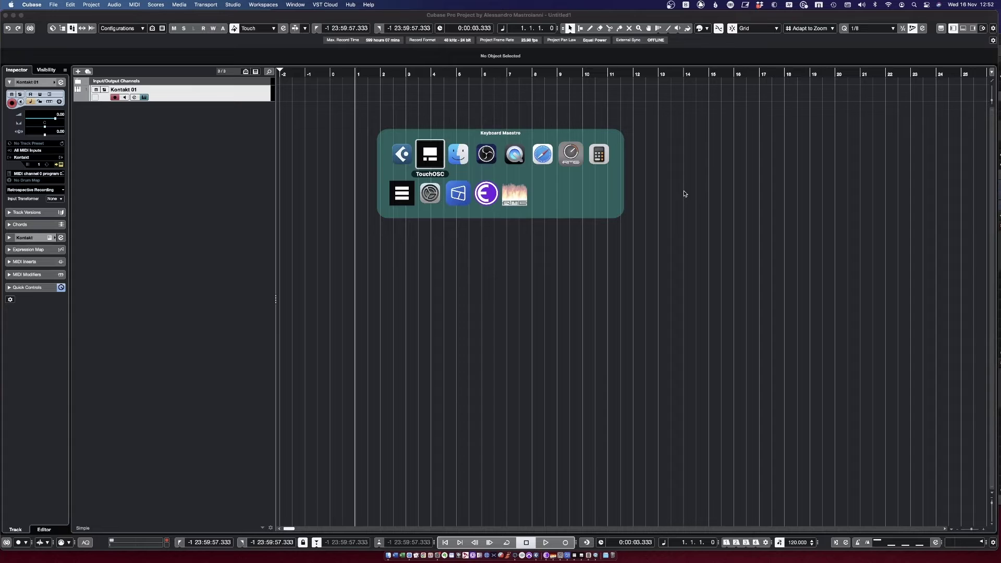
# - Set the x message's controller to 14 and the y message's controller to 15
pyautogui.press('Return')
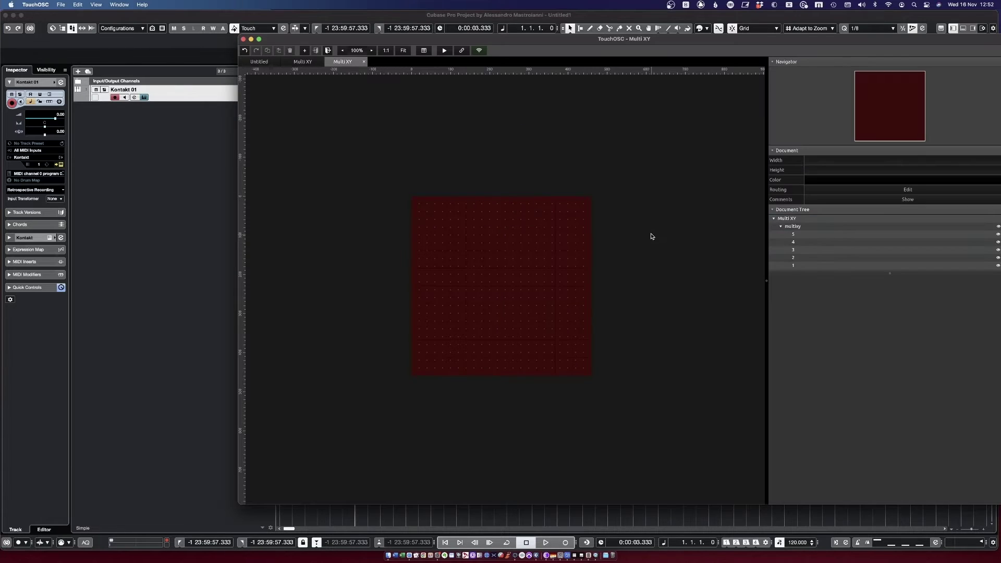
pyautogui.moveTo(692, 47); pyautogui.dragTo(539, 41)
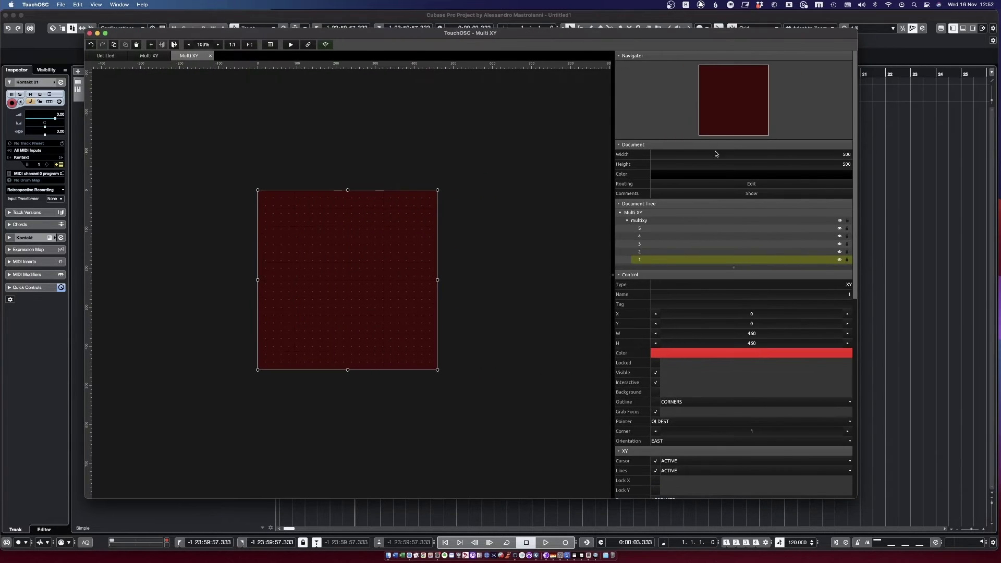
pyautogui.scroll(-10, 722, 335)
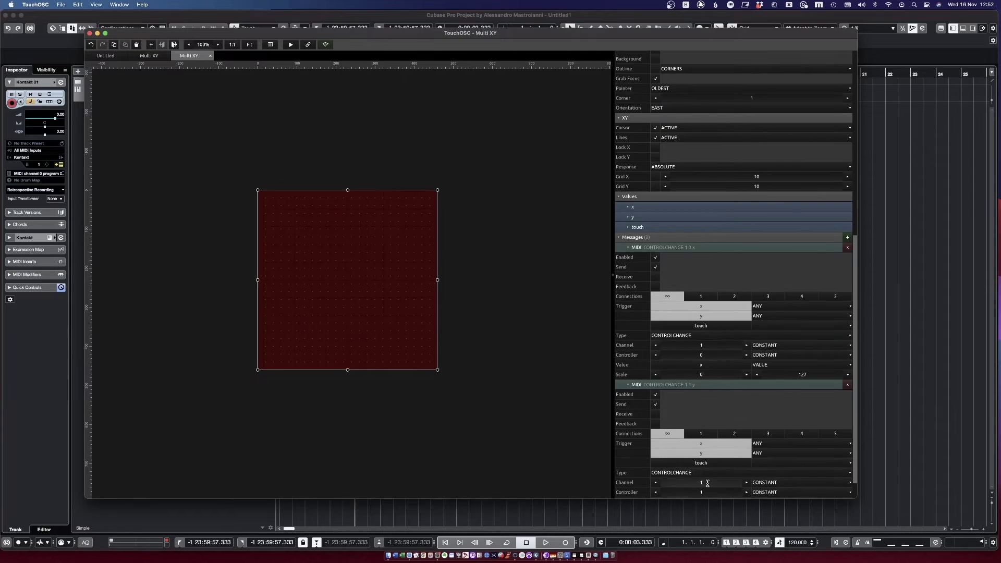
pyautogui.scroll(-2, 707, 483)
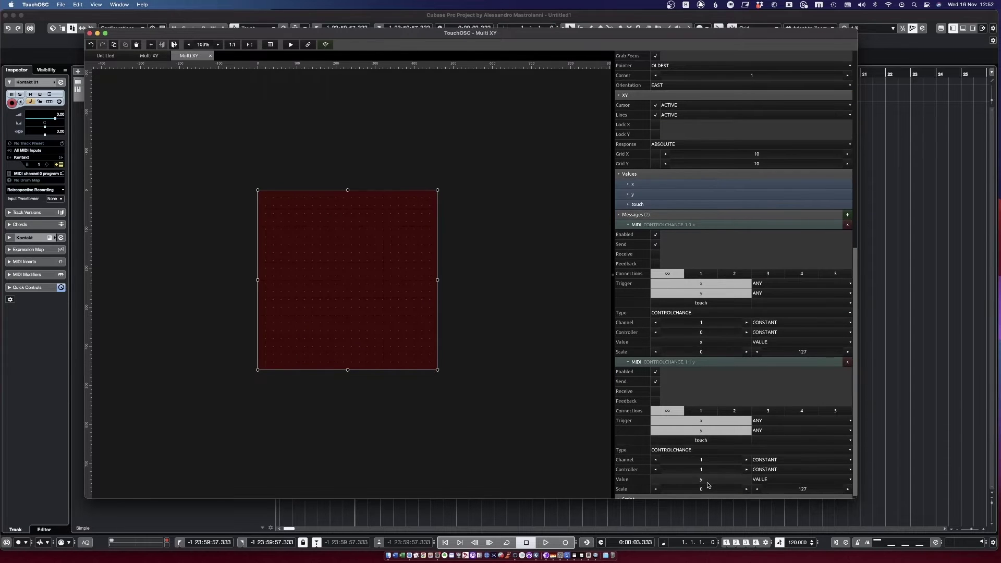
pyautogui.doubleClick(699, 333)
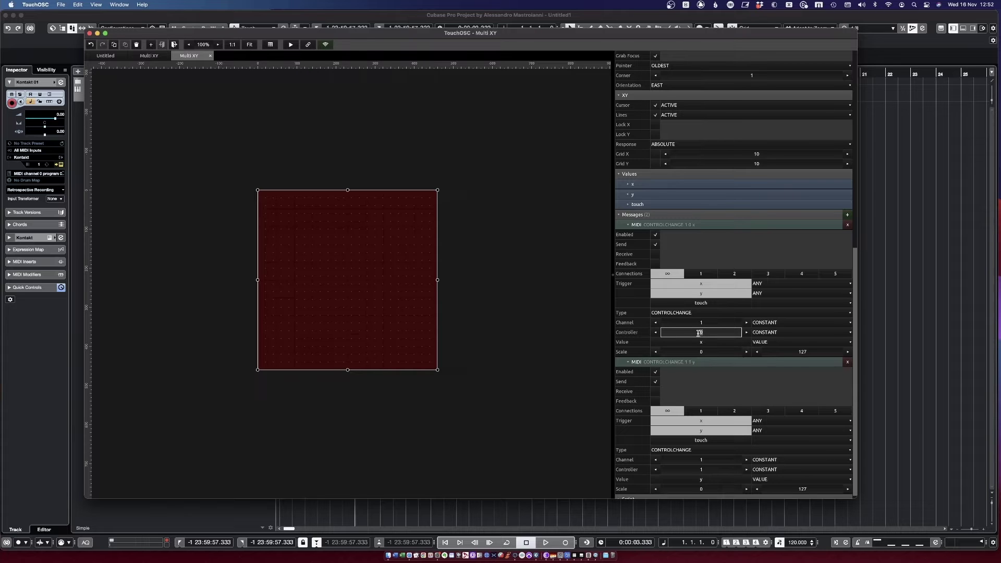
pyautogui.write('14')
pyautogui.press('Return')
pyautogui.doubleClick(703, 469)
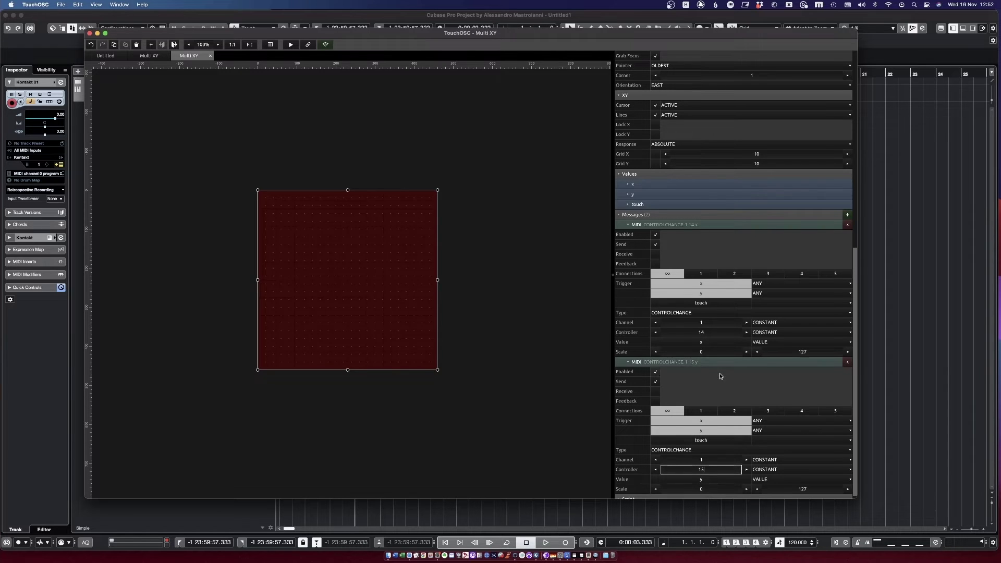
pyautogui.scroll(-1, 724, 371)
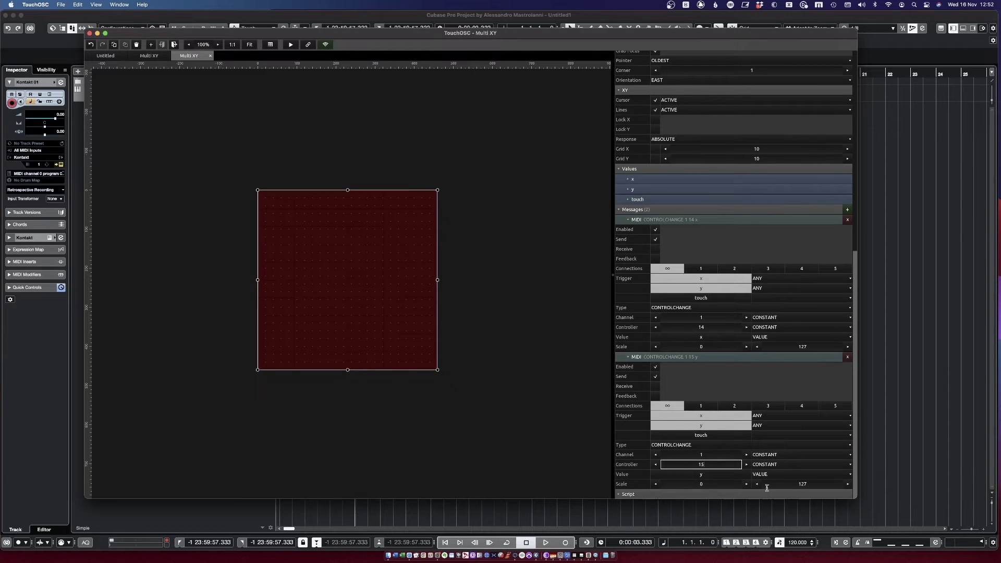
# - Deselect the pad and run the Multi XY layout in play mode alongside Cubase
pyautogui.click(502, 377)
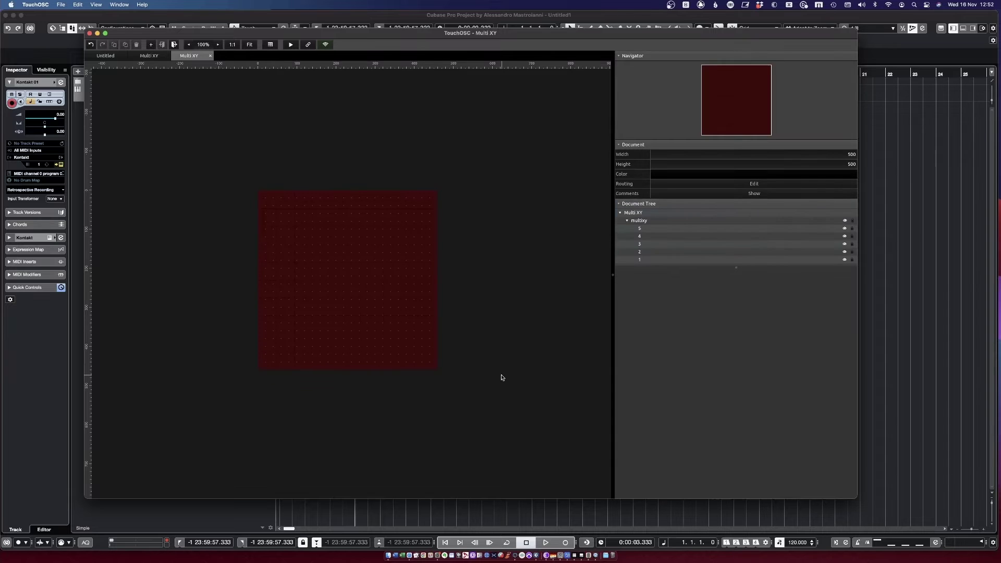
pyautogui.click(291, 45)
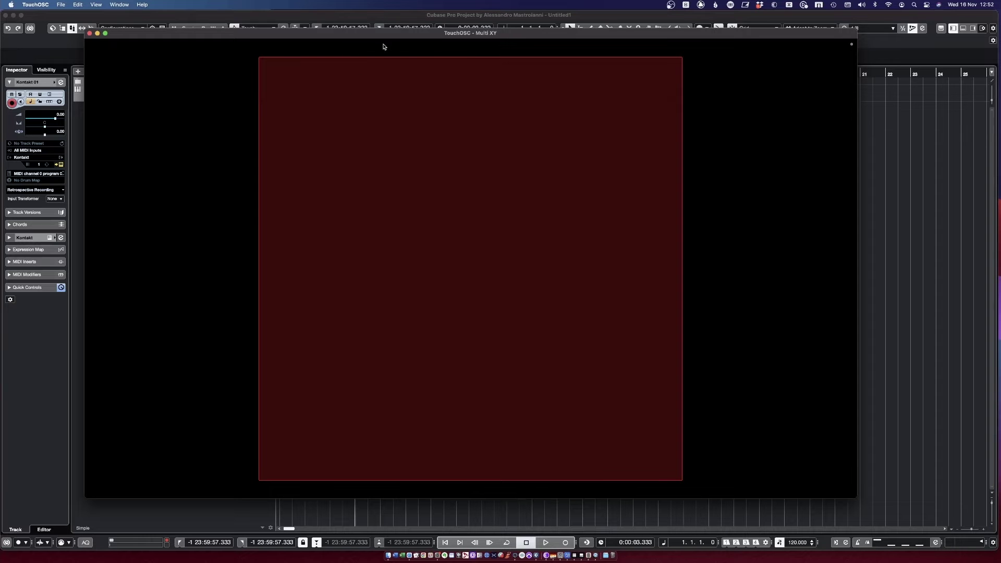
pyautogui.press('super+h')
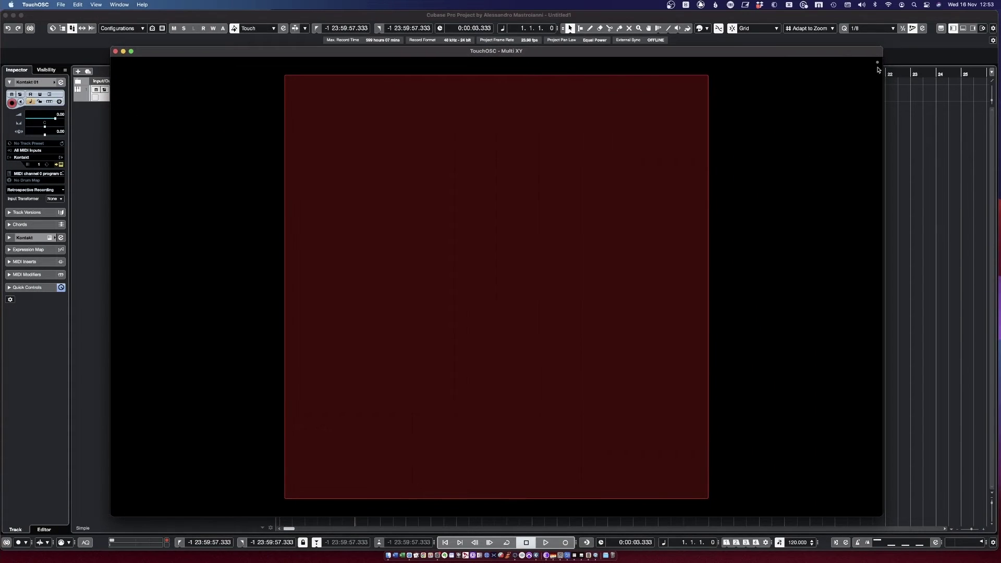
# - Invert the y message's scale to run 127 to 0 and restart play mode
pyautogui.click(877, 65)
pyautogui.scroll(-10, 729, 406)
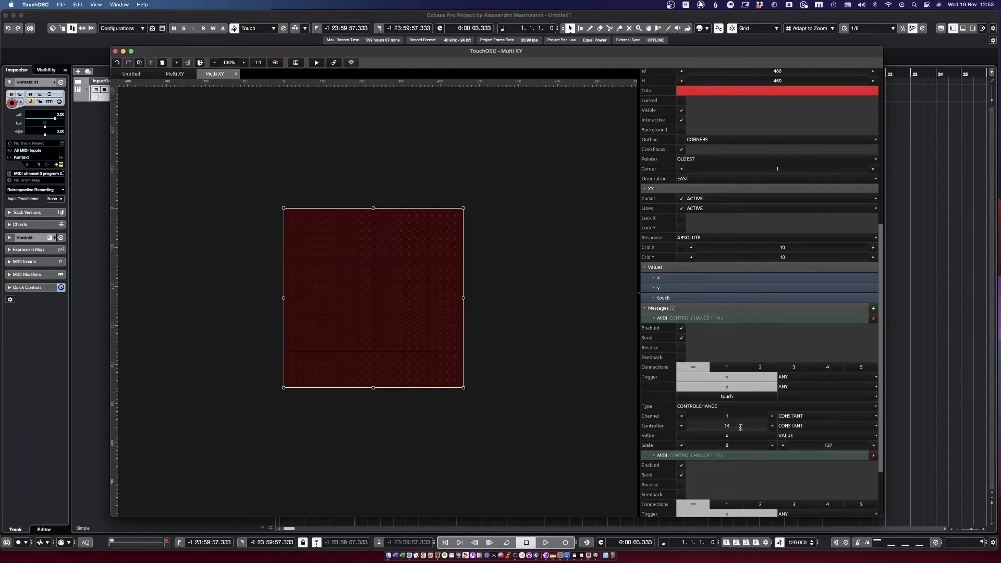
pyautogui.scroll(-3, 740, 429)
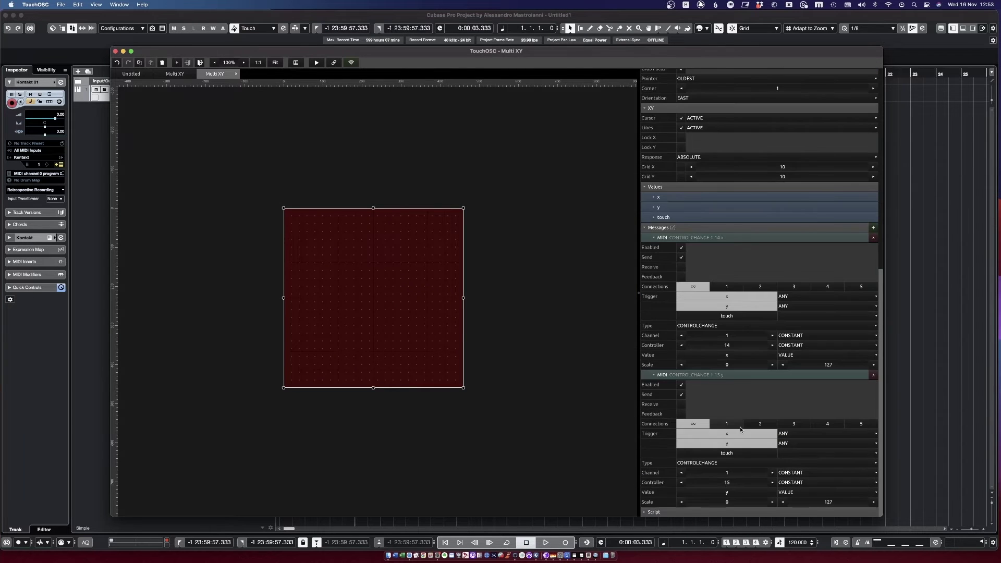
pyautogui.doubleClick(708, 502)
pyautogui.write('12')
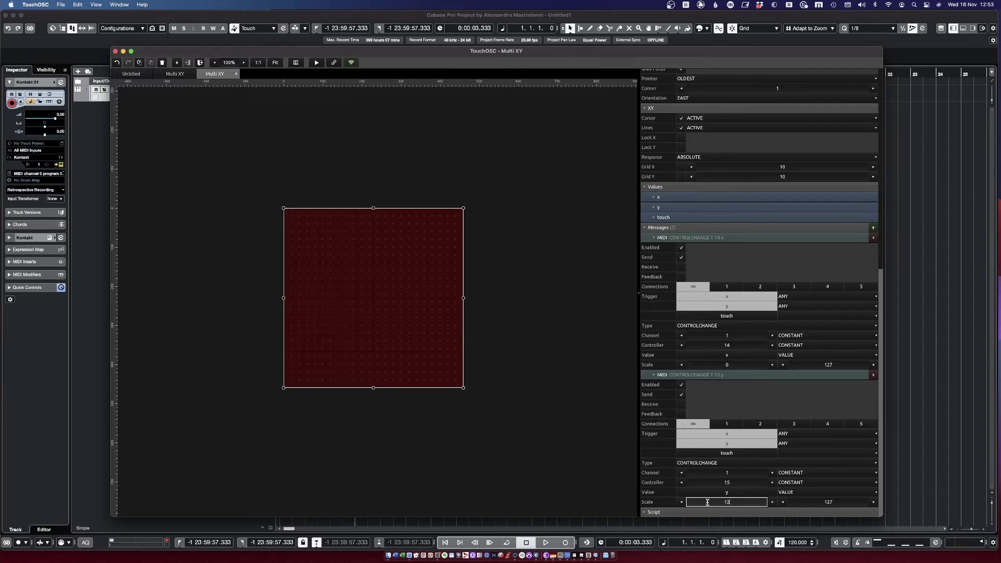
pyautogui.write('7')
pyautogui.press('Return')
pyautogui.doubleClick(801, 500)
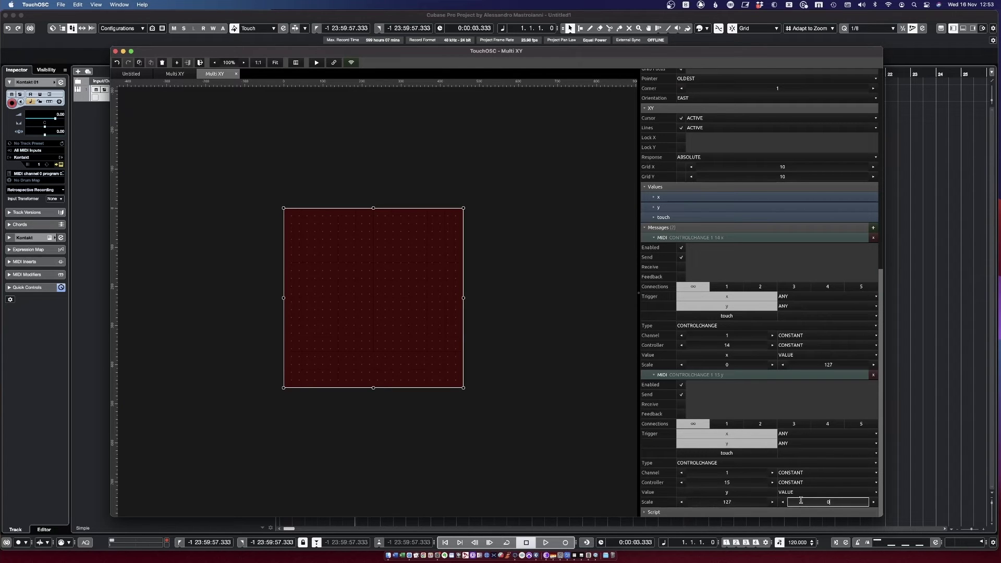
pyautogui.click(513, 307)
pyautogui.click(317, 63)
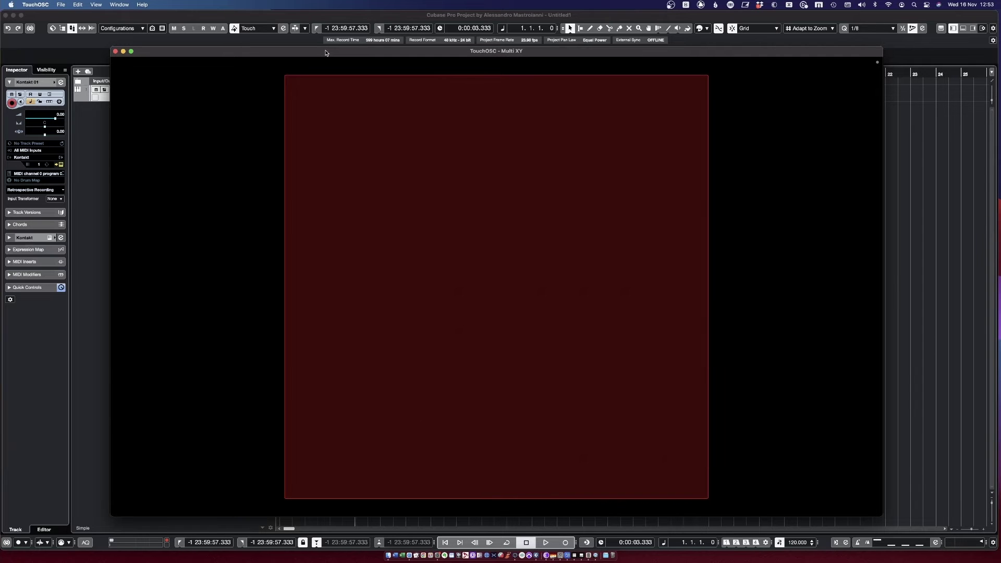
# - Minimise the TouchOSC layout window and bring Cubase's Kontakt window forward
pyautogui.doubleClick(326, 53)
pyautogui.click(476, 125)
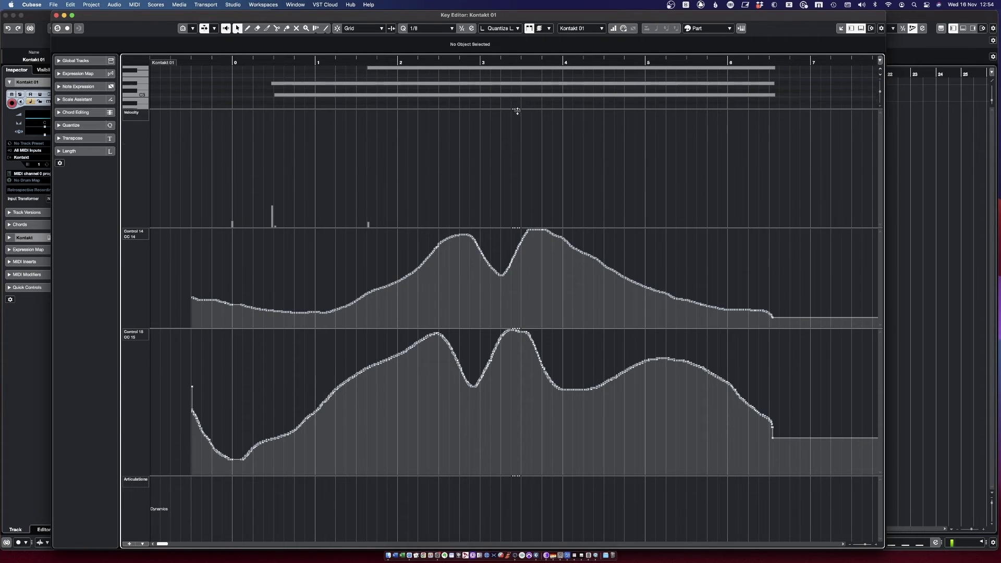
# - Enlarge the Key Editor note area and redraw the CC14 peak near bar 3 smoother
pyautogui.moveTo(518, 107); pyautogui.dragTo(518, 142)
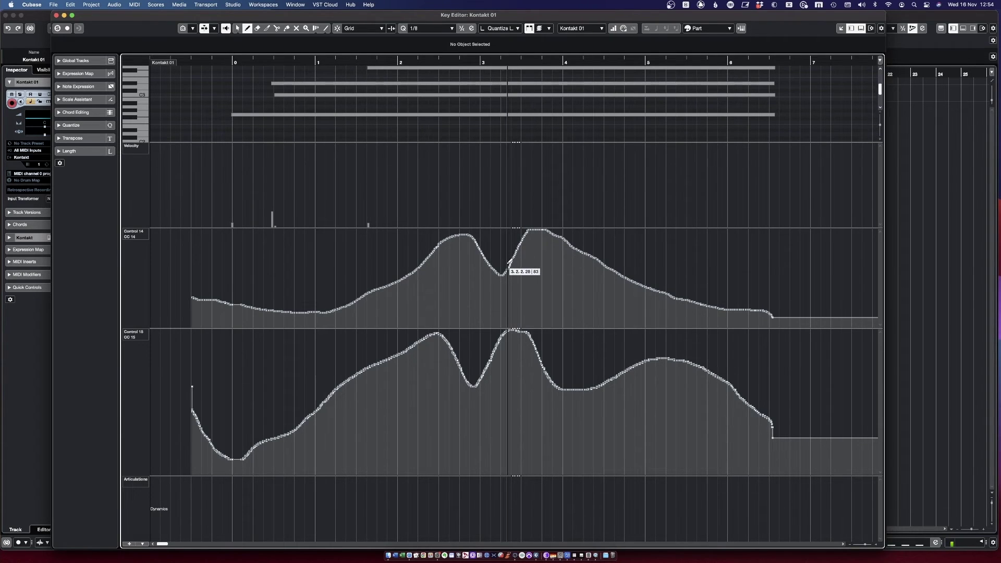
pyautogui.moveTo(509, 262)
pyautogui.mouseDown()
pyautogui.moveTo(529, 246)
pyautogui.moveTo(677, 300)
pyautogui.mouseUp()
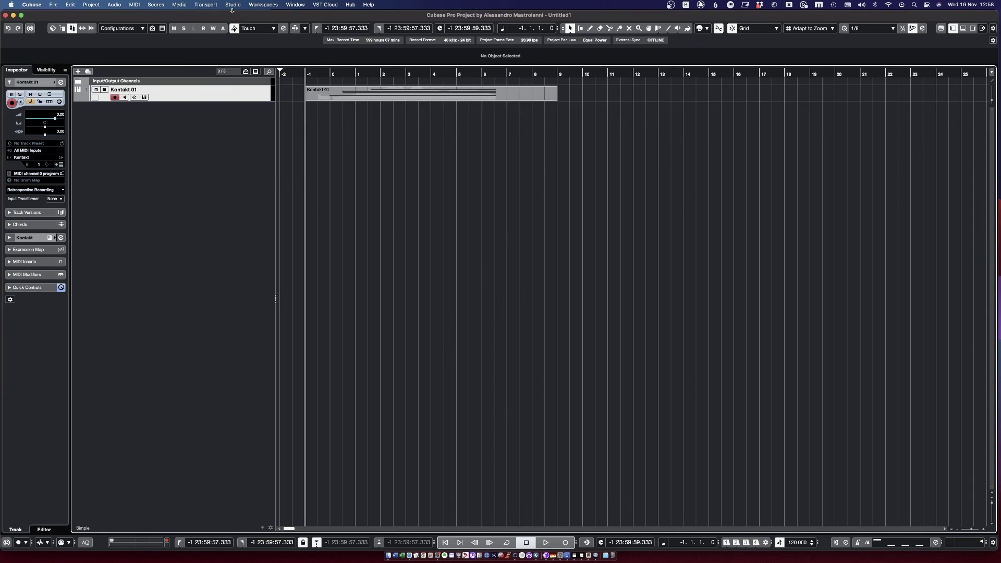
# - Open Cubase's Studio Setup on MIDI Port Setup and scroll to the TouchOSC Bridge input
pyautogui.click(233, 5)
pyautogui.click(248, 172)
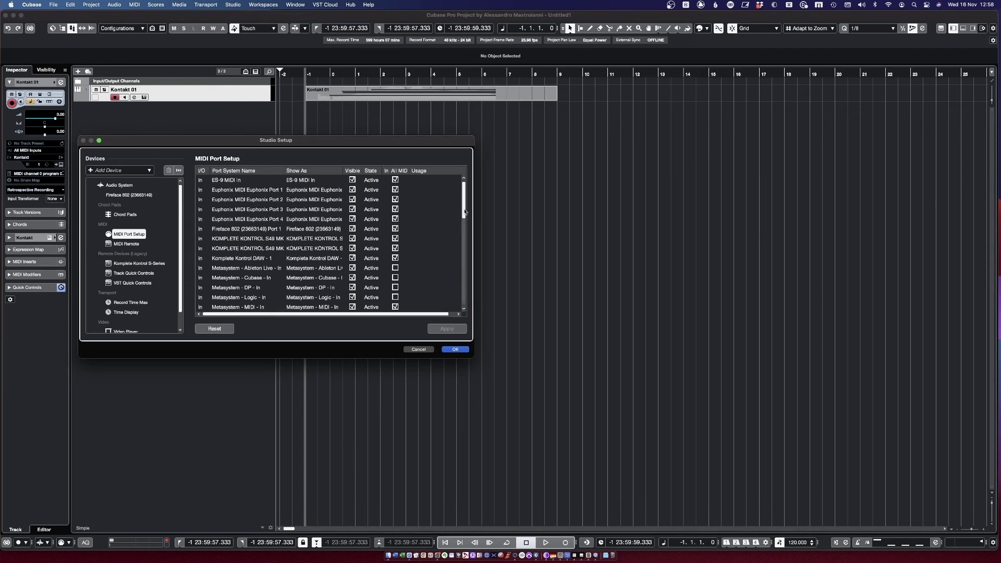
pyautogui.moveTo(464, 210); pyautogui.dragTo(468, 236)
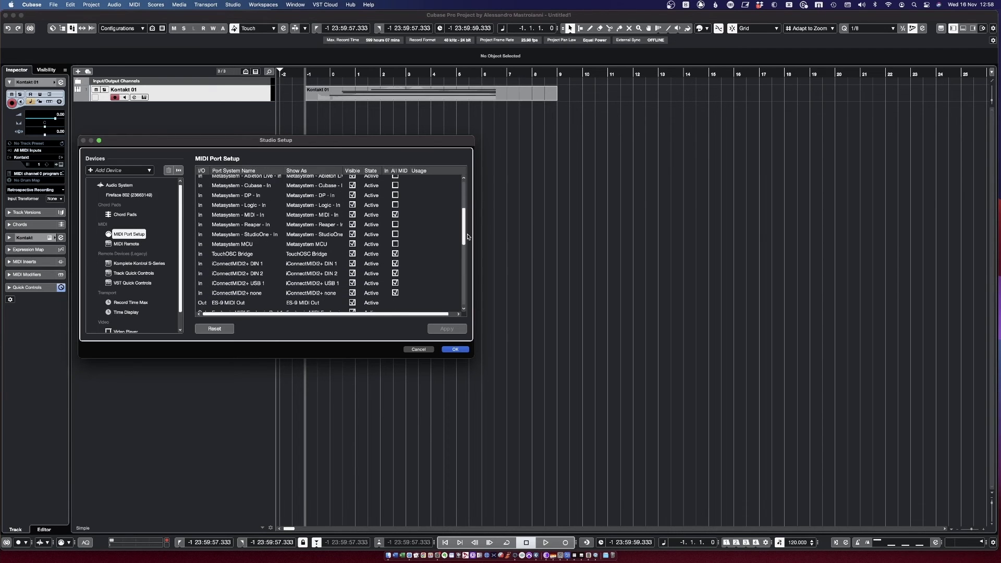